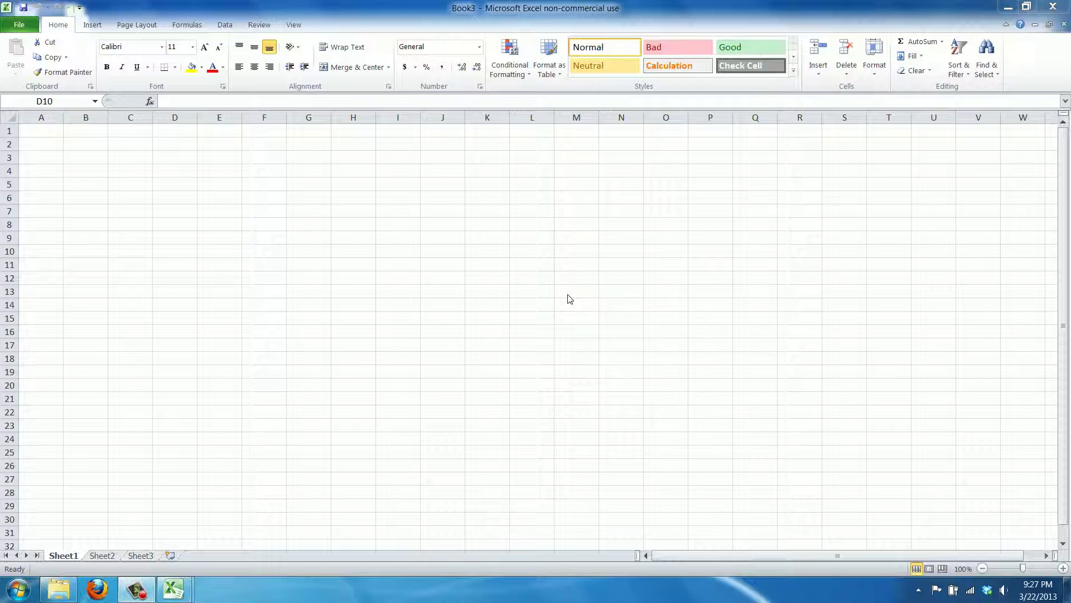
# Insert a blank equation box on the worksheet and exit equation editing.
pyautogui.click(89, 162)
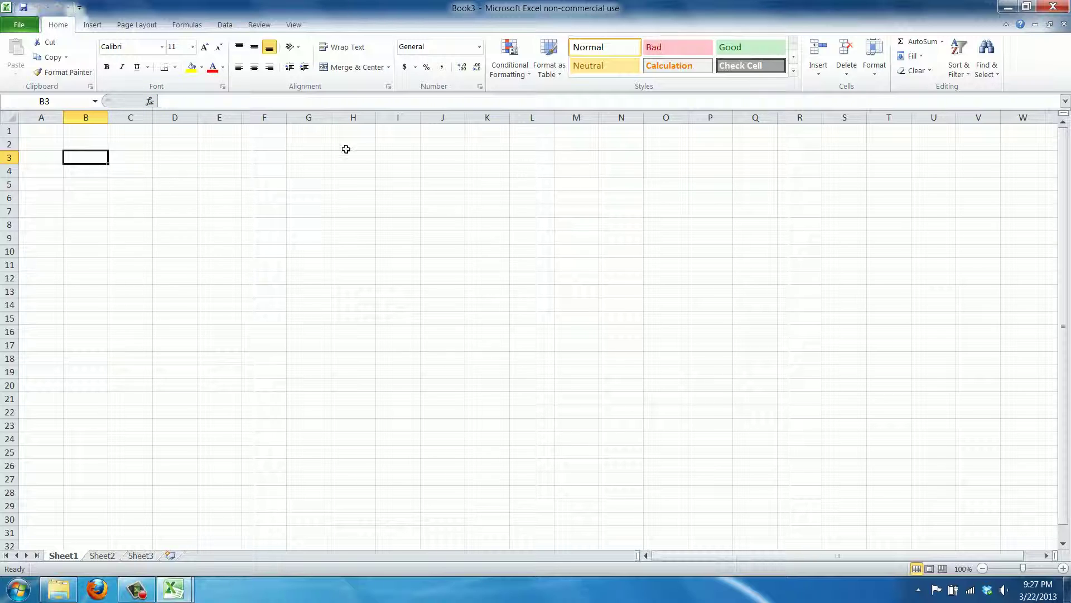
pyautogui.click(90, 144)
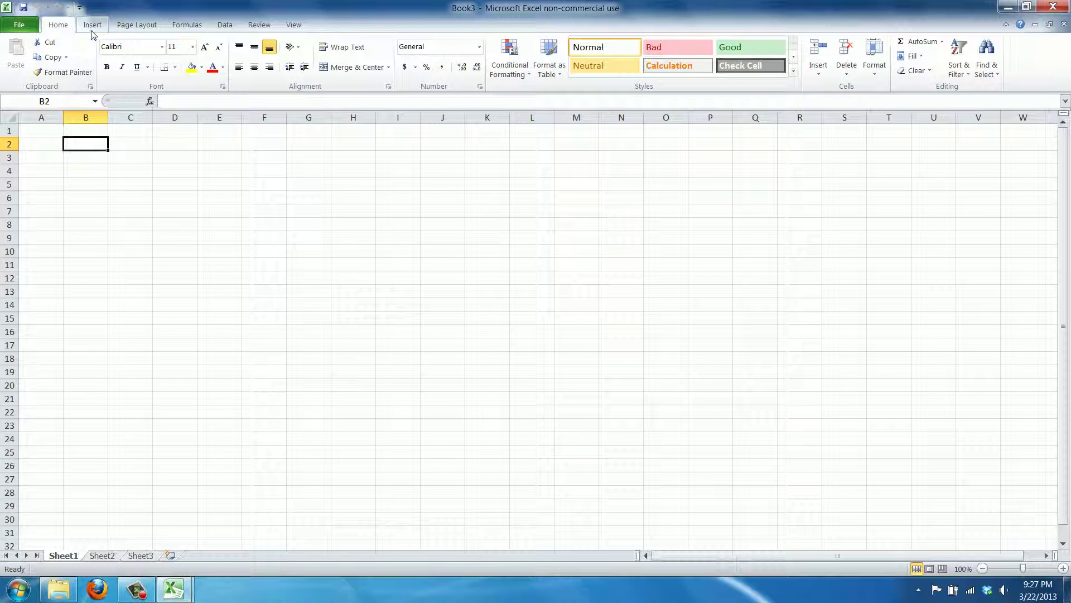
pyautogui.click(92, 25)
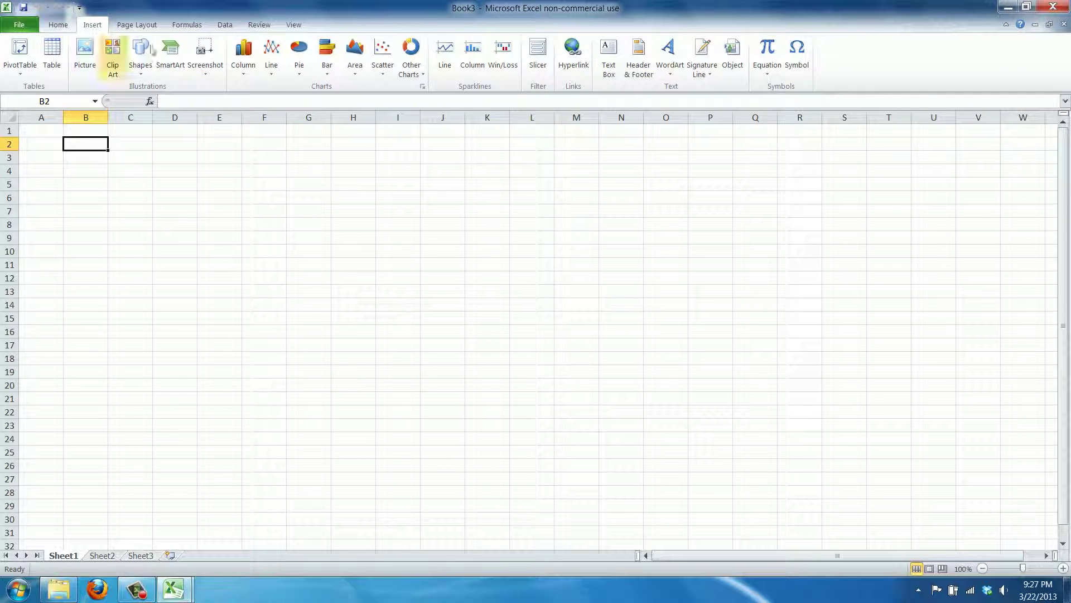
pyautogui.click(764, 53)
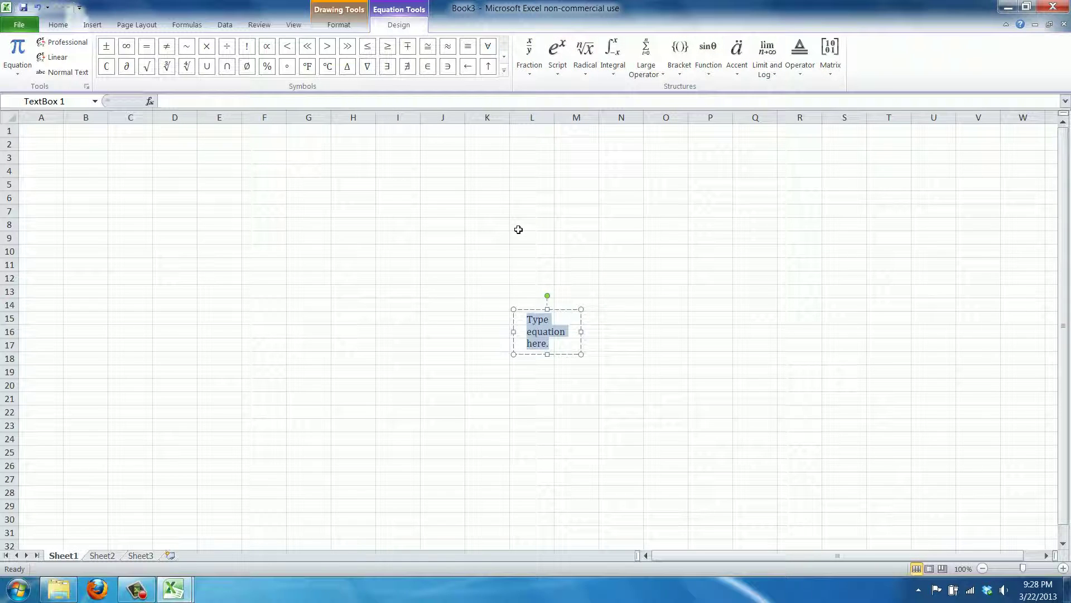
pyautogui.press('Escape')
# Show the built-in equations gallery from the Insert tab's Equation drop-down.
pyautogui.click(86, 143)
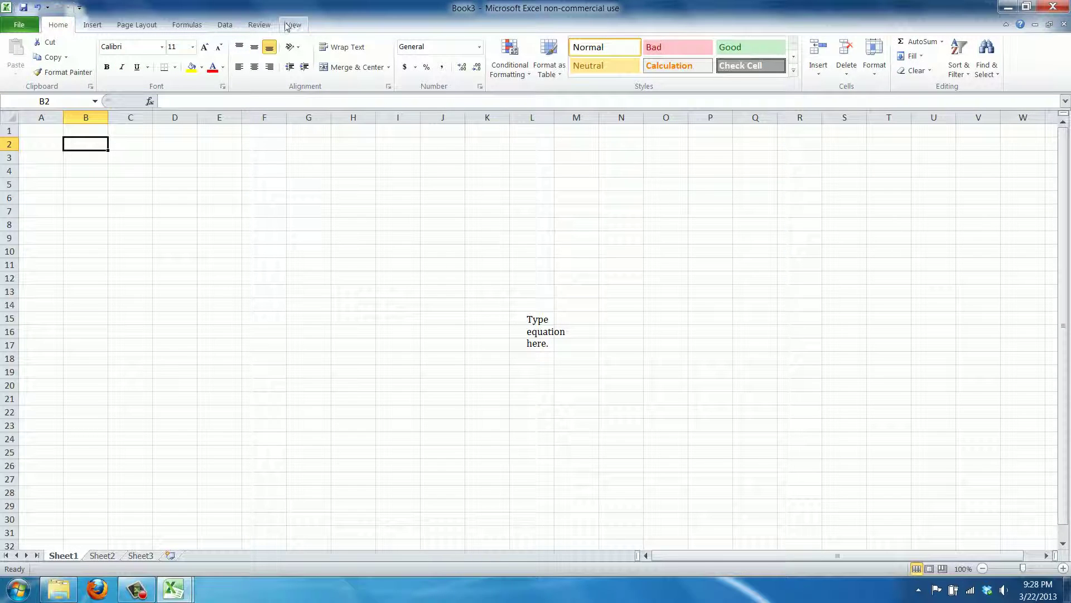
pyautogui.click(259, 25)
pyautogui.click(224, 25)
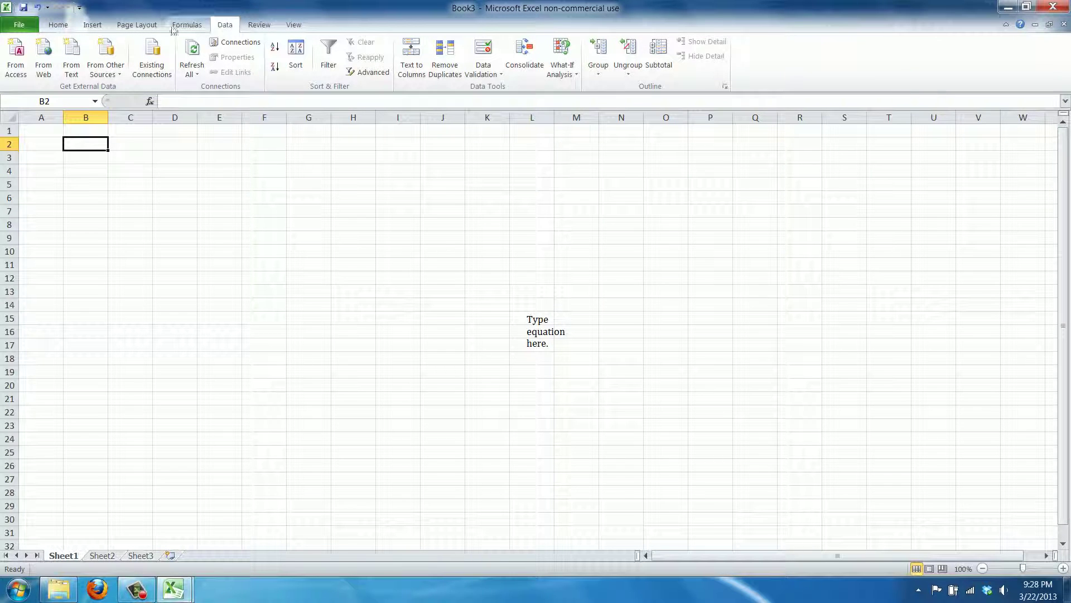
pyautogui.click(96, 28)
pyautogui.click(769, 75)
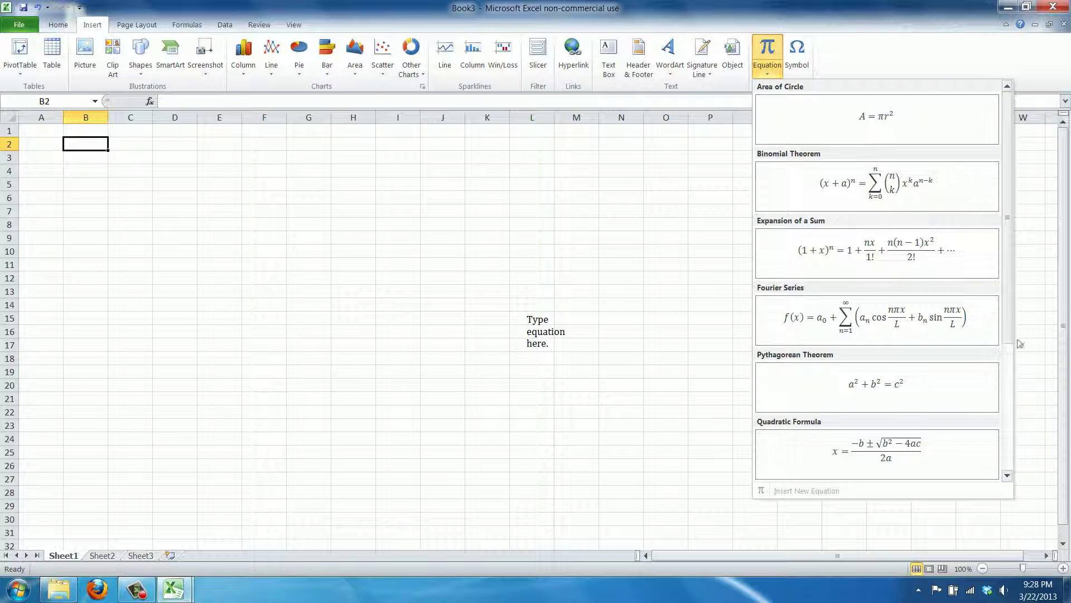
pyautogui.scroll(-1, 1013, 364)
pyautogui.scroll(-5, 1012, 364)
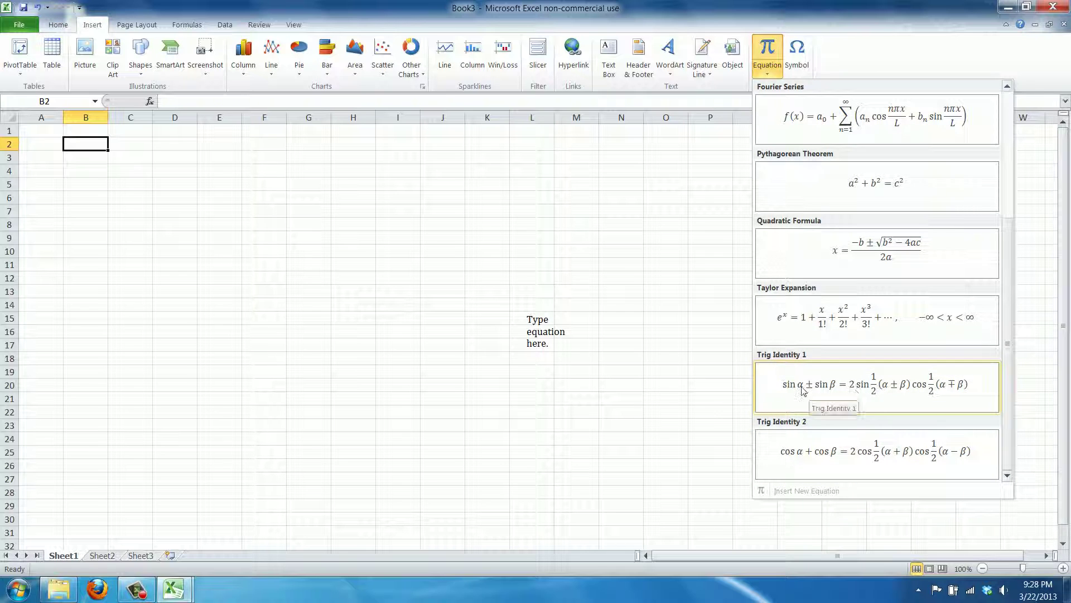
pyautogui.scroll(5, 1011, 380)
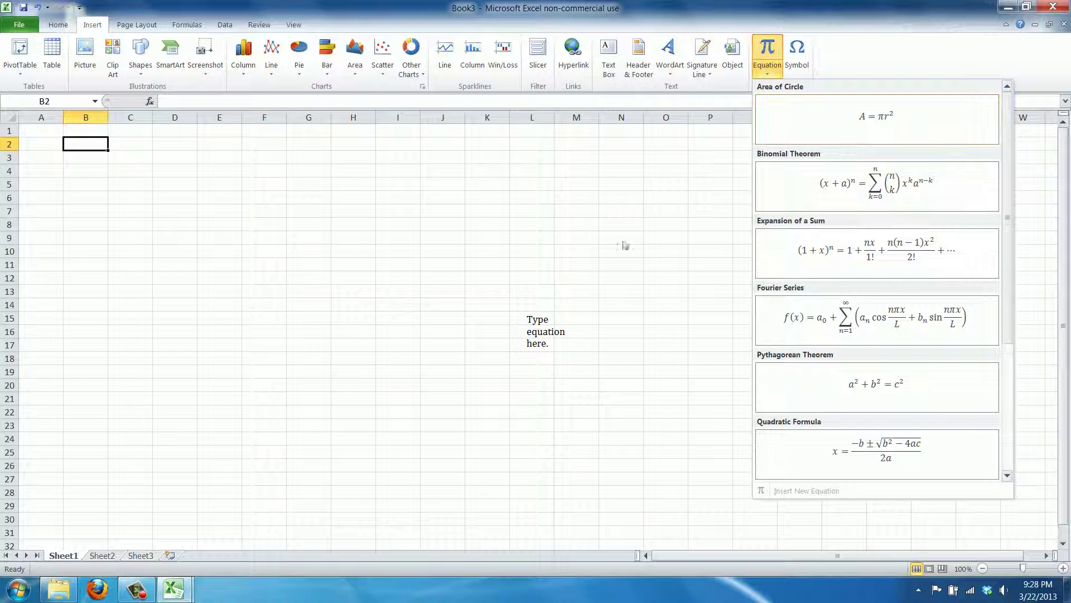
# Close the equation gallery, clear the blank equation's placeholder text and delete the box.
pyautogui.click(558, 273)
pyautogui.click(547, 310)
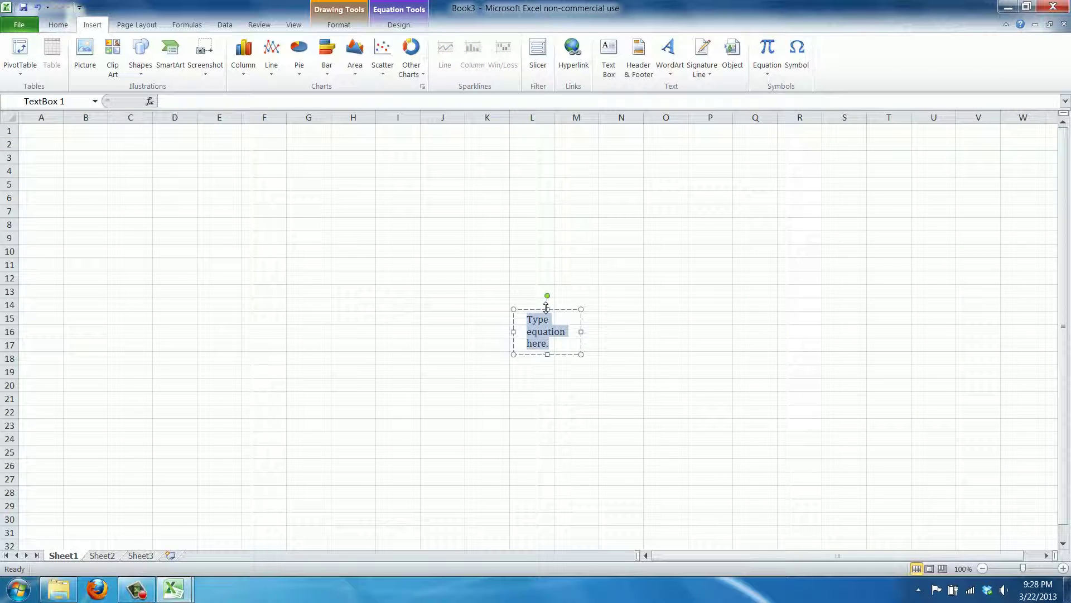
pyautogui.click(533, 304)
pyautogui.click(667, 291)
pyautogui.moveTo(576, 184); pyautogui.dragTo(532, 184)
pyautogui.click(534, 324)
pyautogui.press('BackSpace')
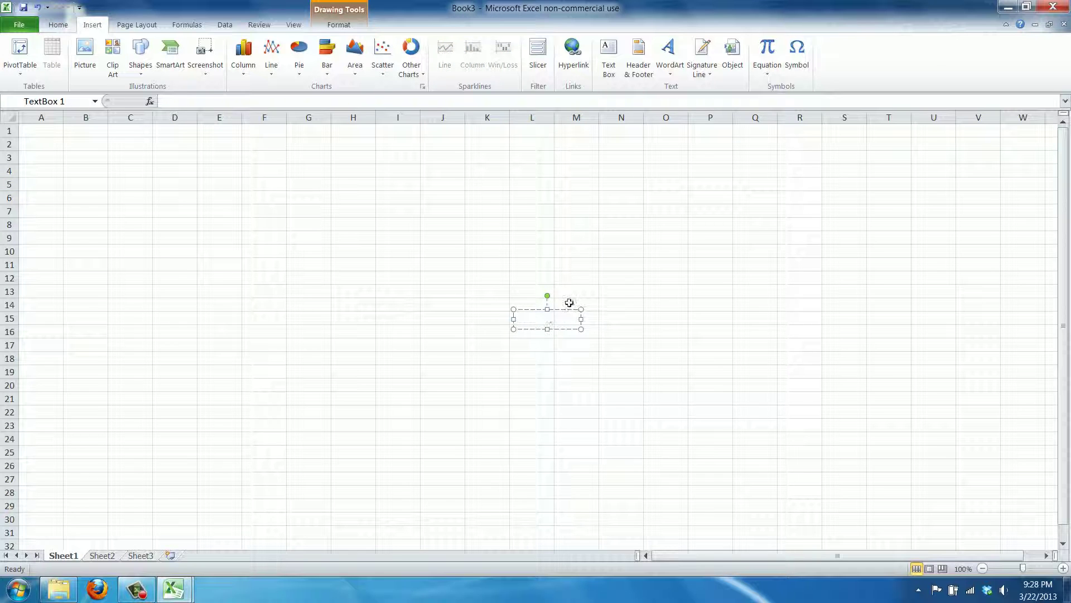
pyautogui.press('Delete')
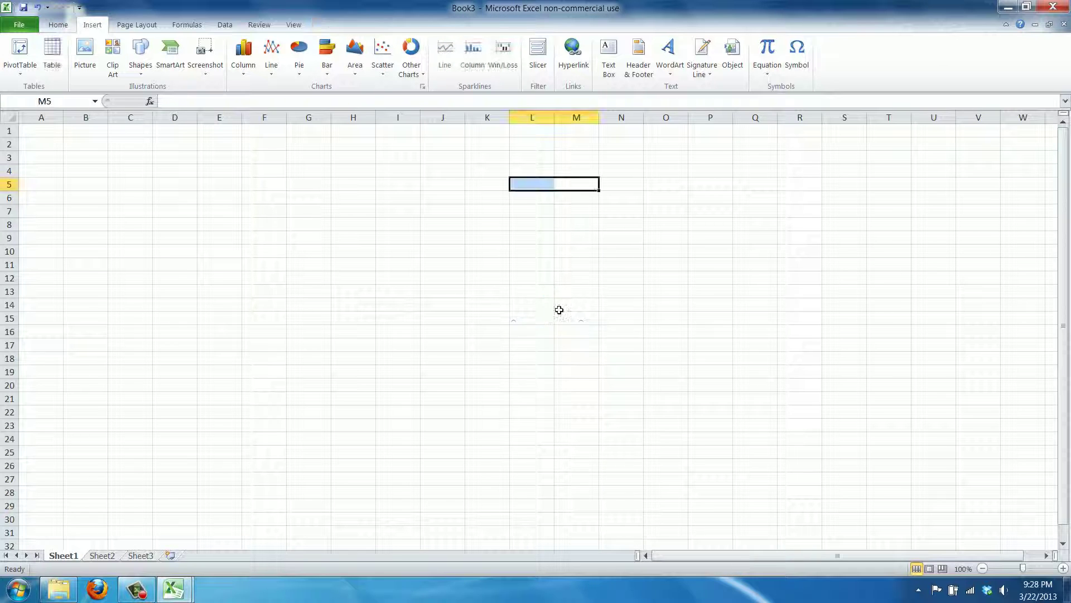
pyautogui.click(543, 293)
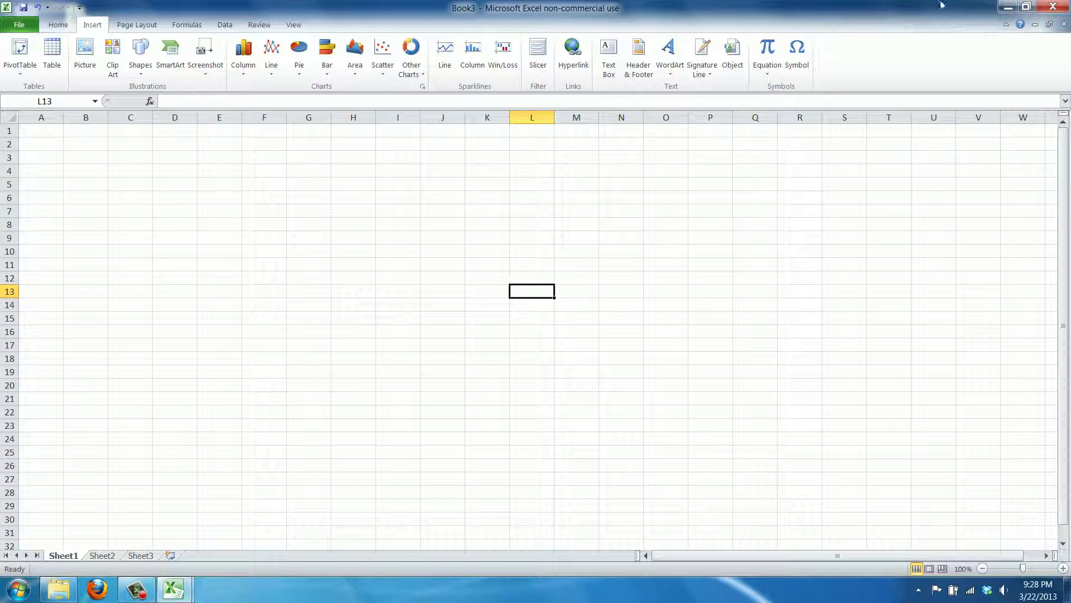
# Insert a new blank equation and expand the full math symbols panel.
pyautogui.click(768, 52)
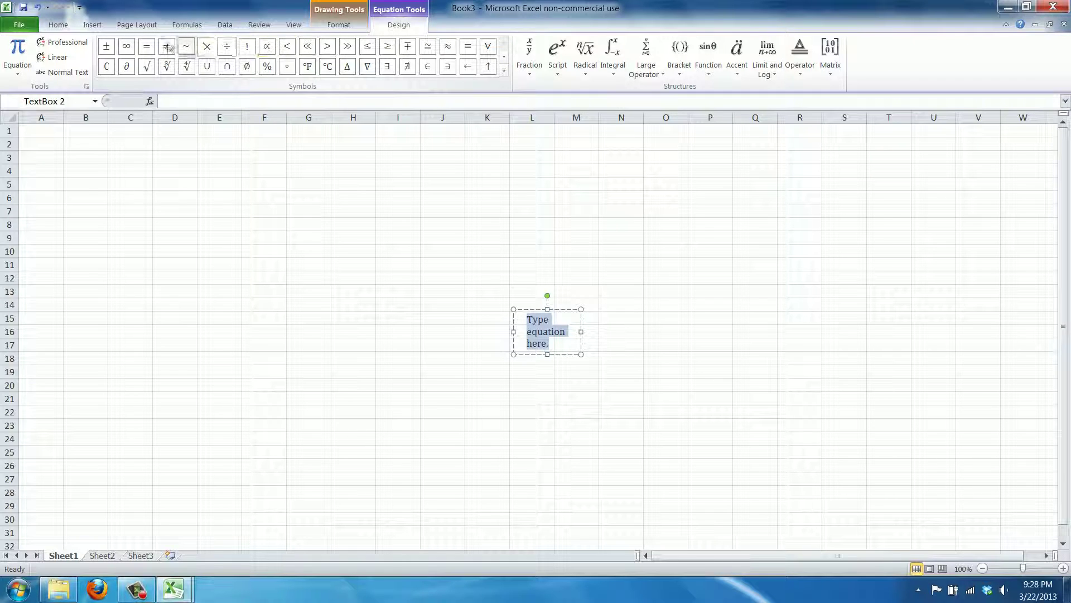
pyautogui.click(504, 56)
pyautogui.click(504, 46)
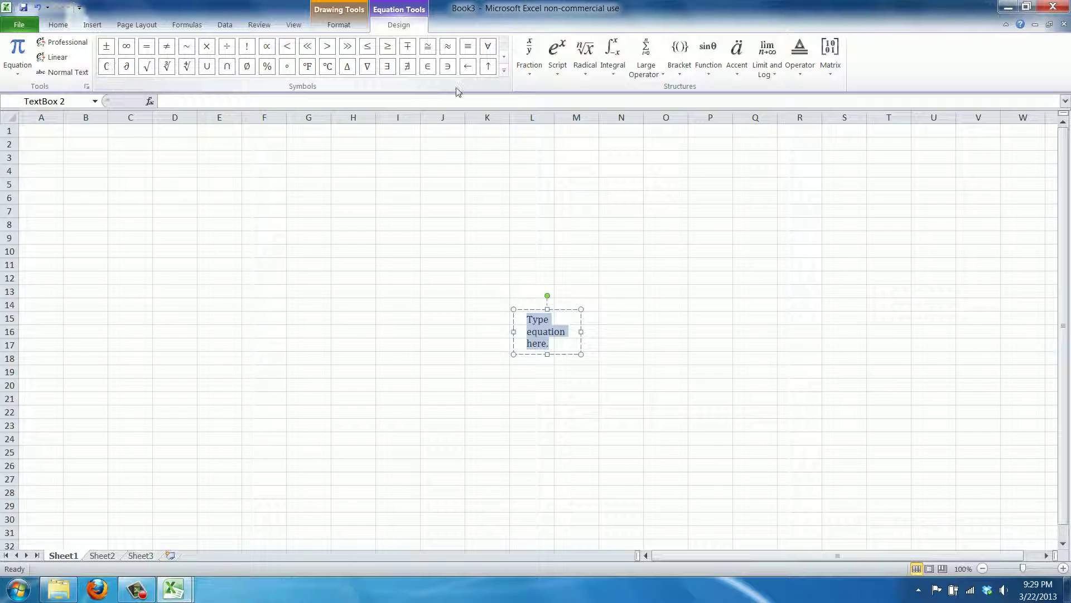
pyautogui.click(504, 70)
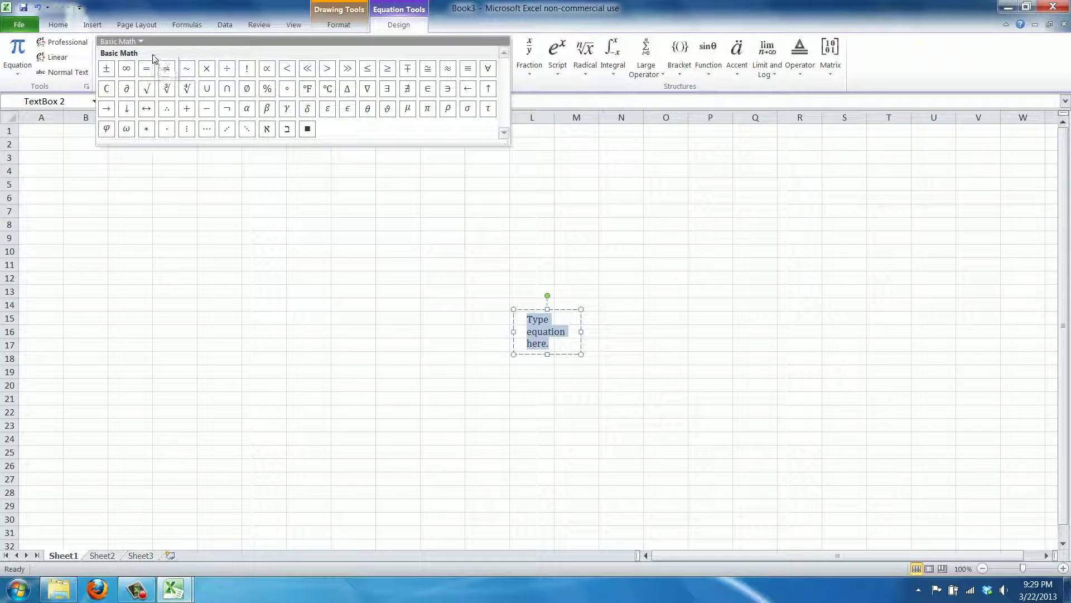
# Browse the Operators and Geometry symbol categories, then return to Basic Math.
pyautogui.click(140, 41)
pyautogui.click(125, 103)
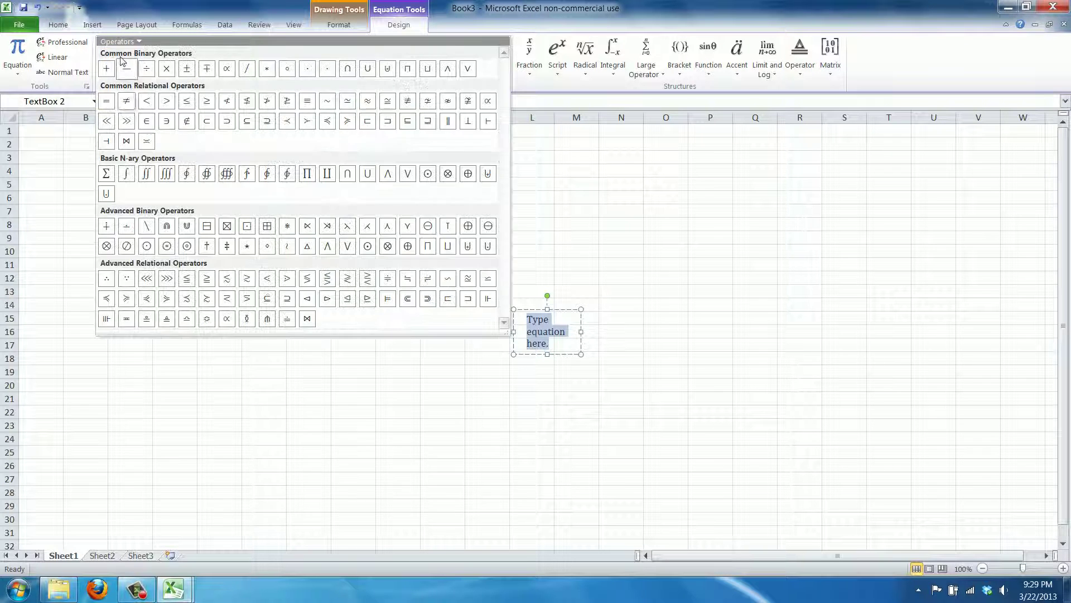
pyautogui.click(119, 42)
pyautogui.click(119, 165)
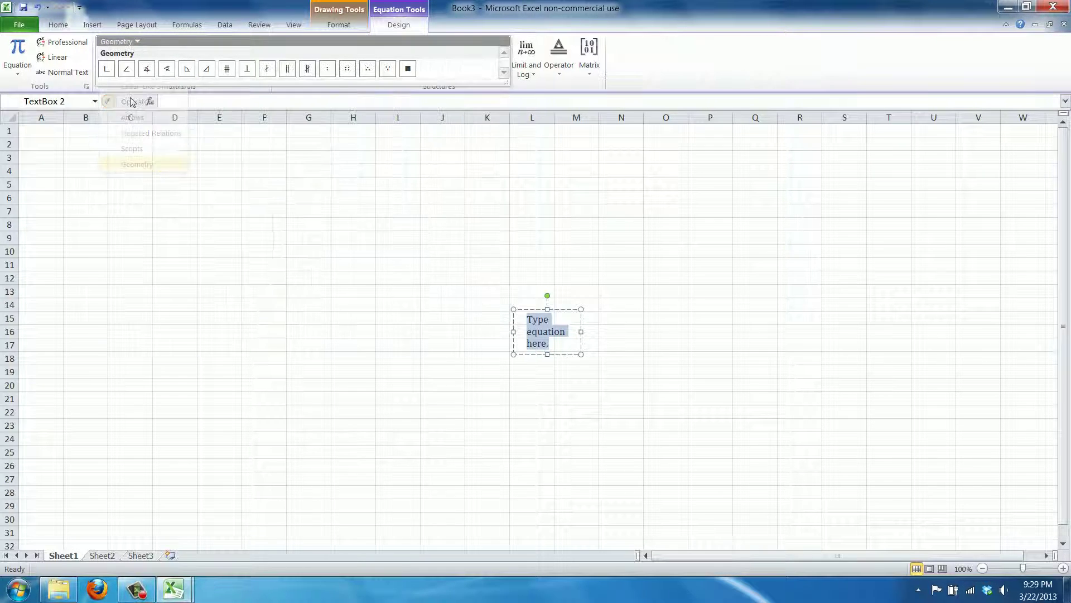
pyautogui.click(124, 42)
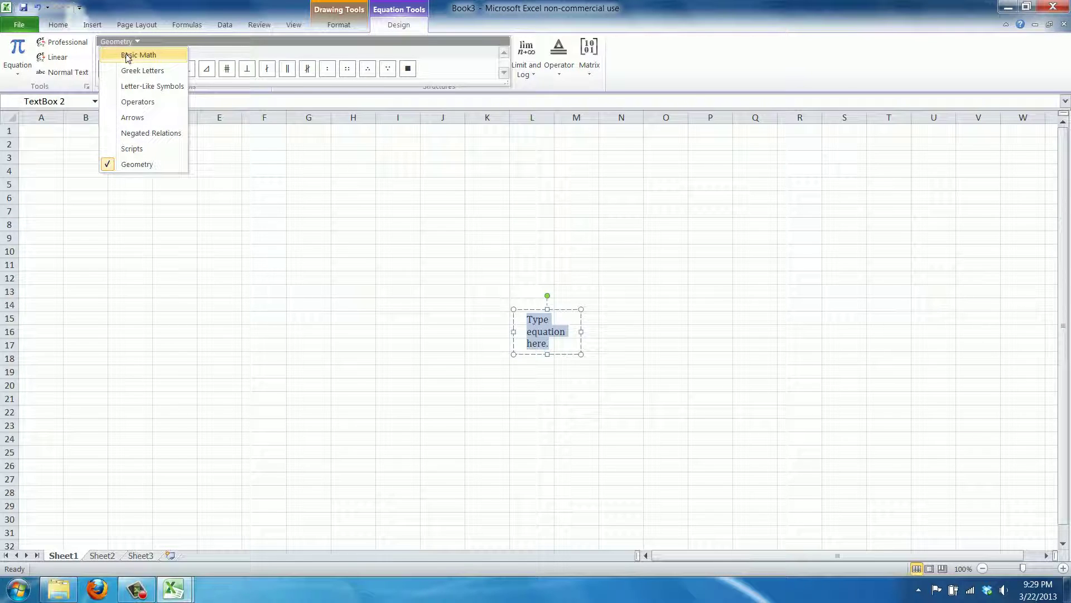
pyautogui.click(127, 55)
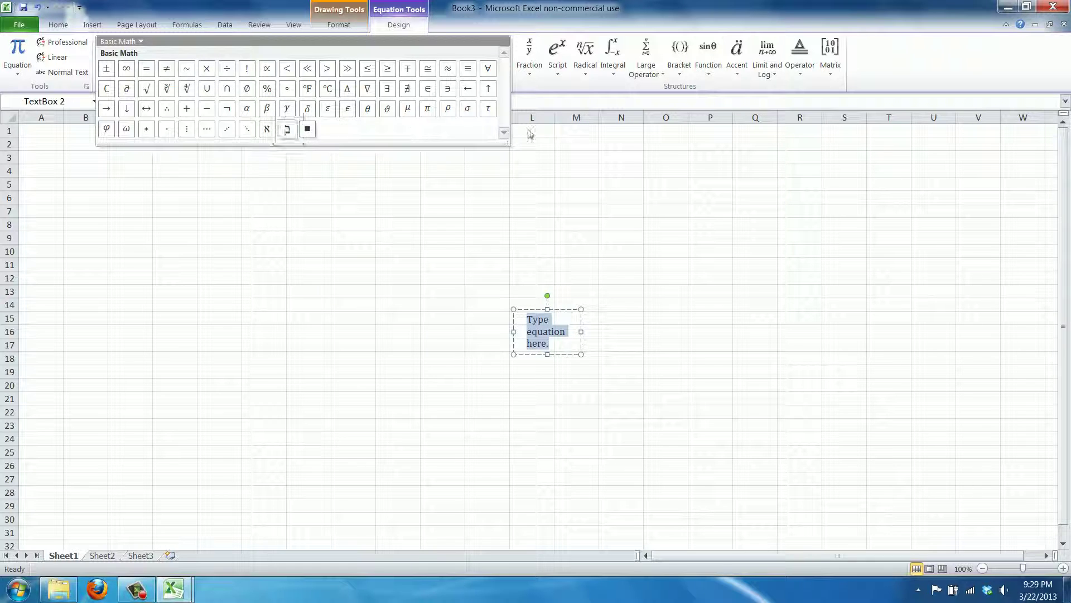
# Build πr² by inserting π and a superscript template filled with r and 2.
pyautogui.click(427, 108)
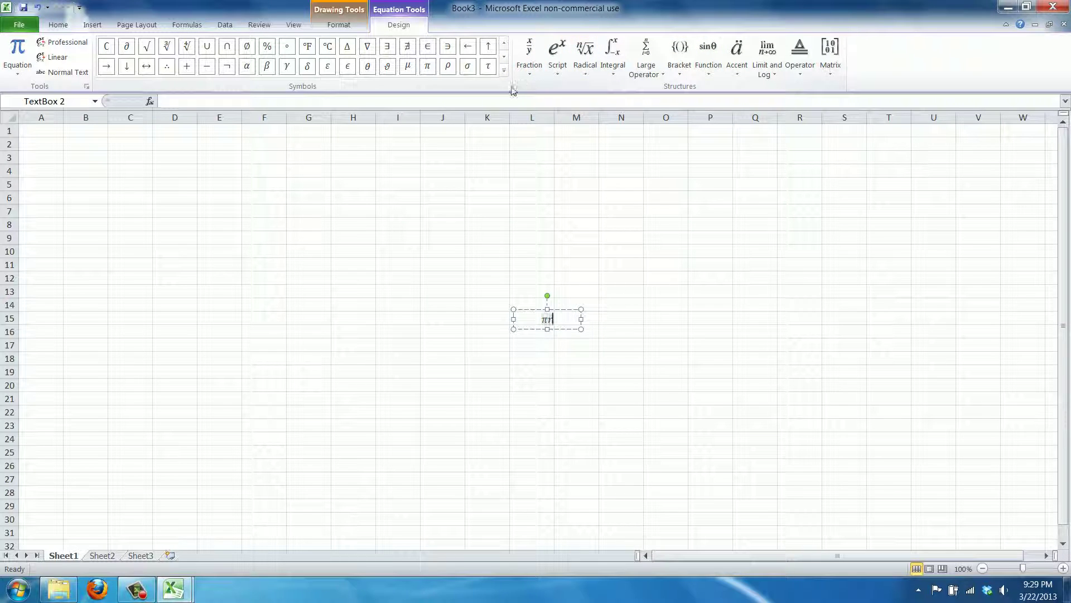
pyautogui.click(556, 60)
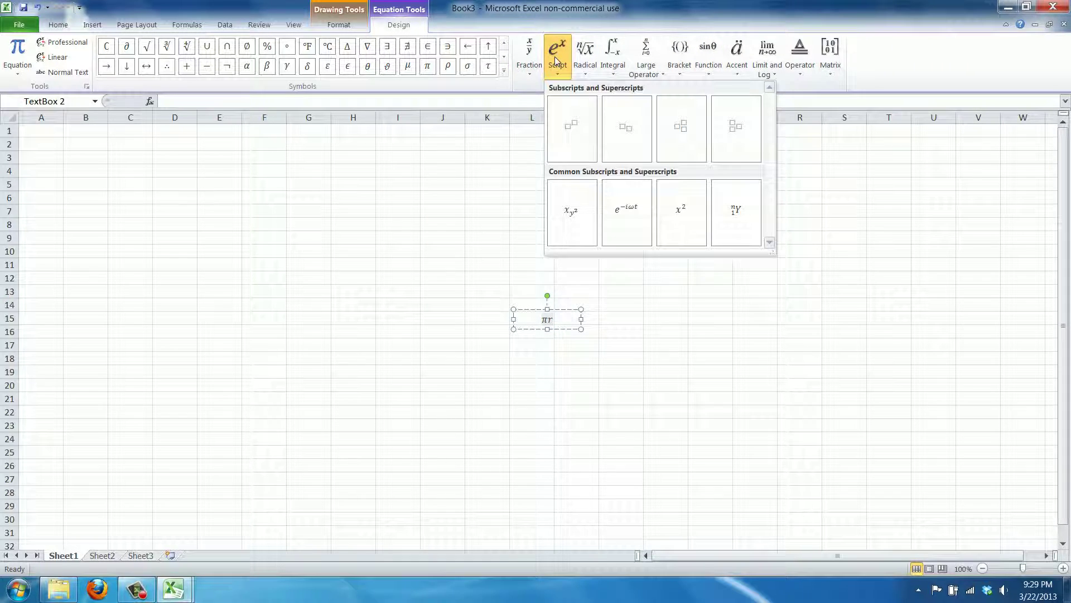
pyautogui.click(575, 125)
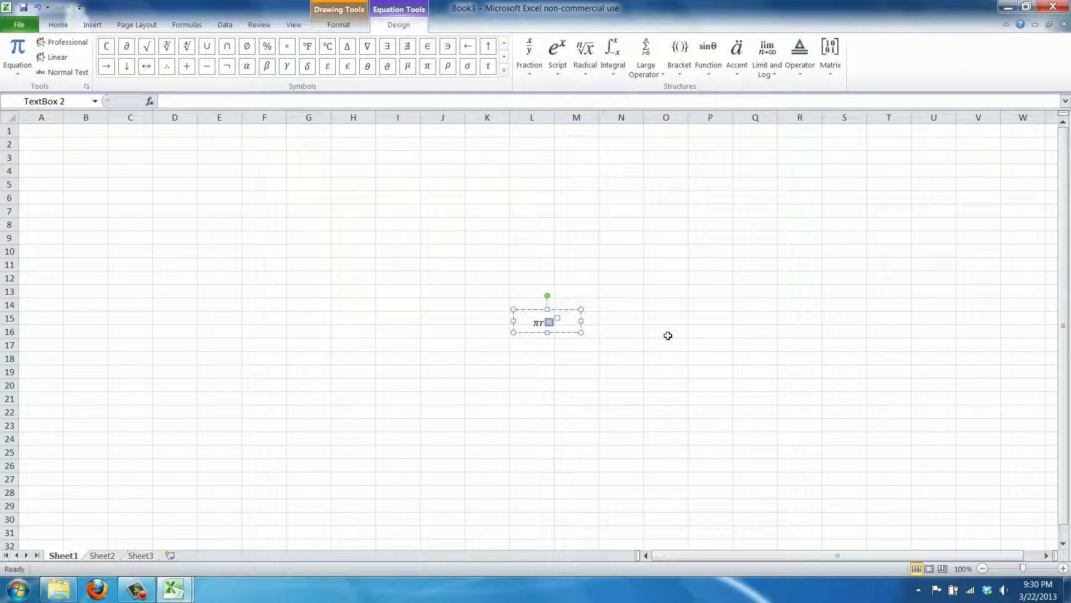
pyautogui.write('r')
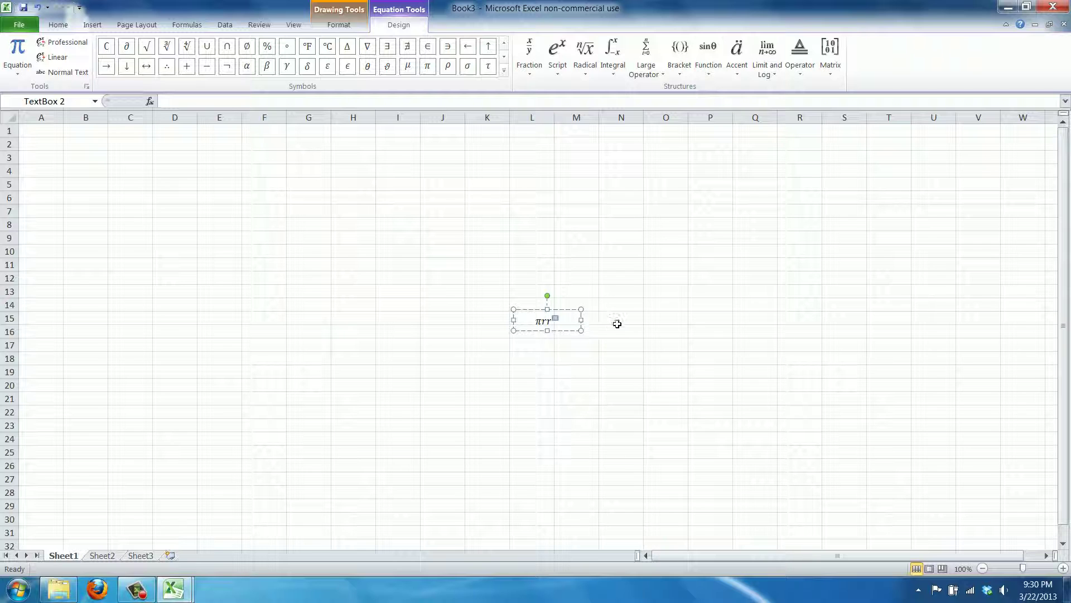
pyautogui.write('2')
pyautogui.press('Left')
# Move the πr² equation to around cell F9, then select cell B8.
pyautogui.click(617, 324)
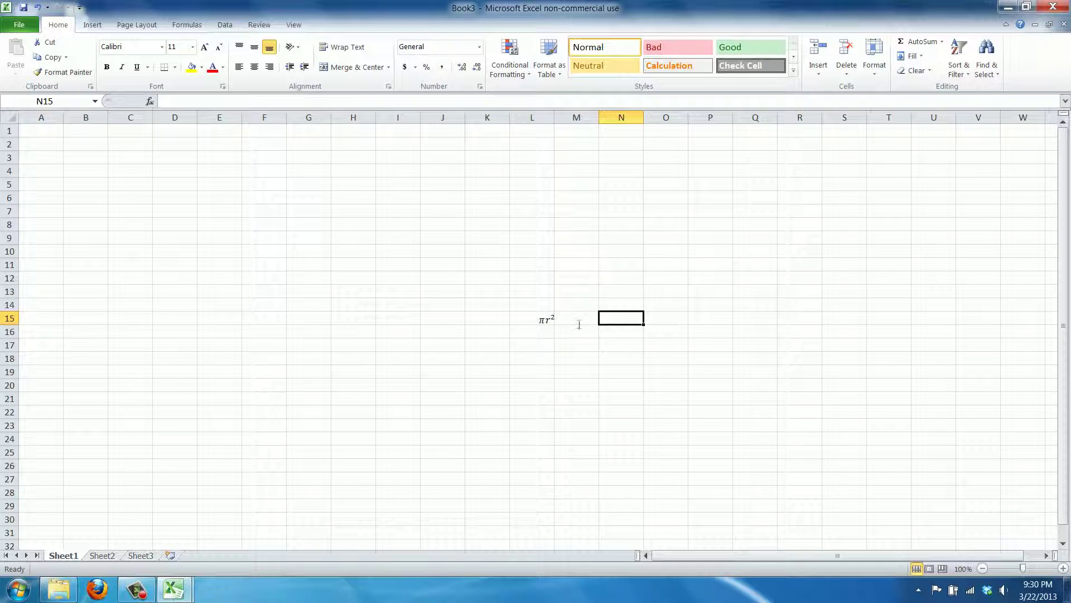
pyautogui.click(548, 316)
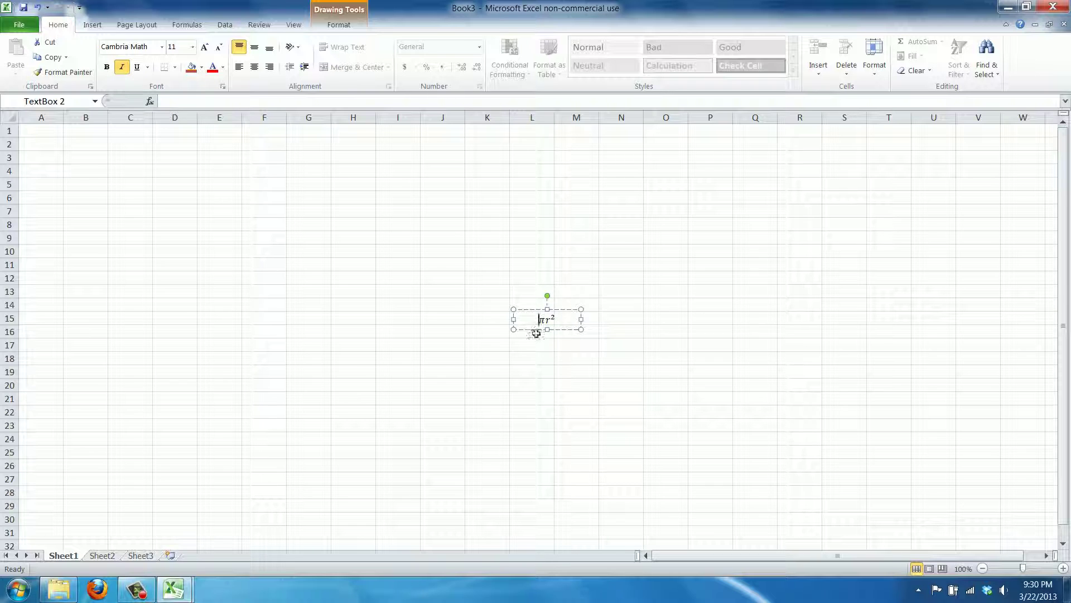
pyautogui.moveTo(534, 329); pyautogui.dragTo(280, 248)
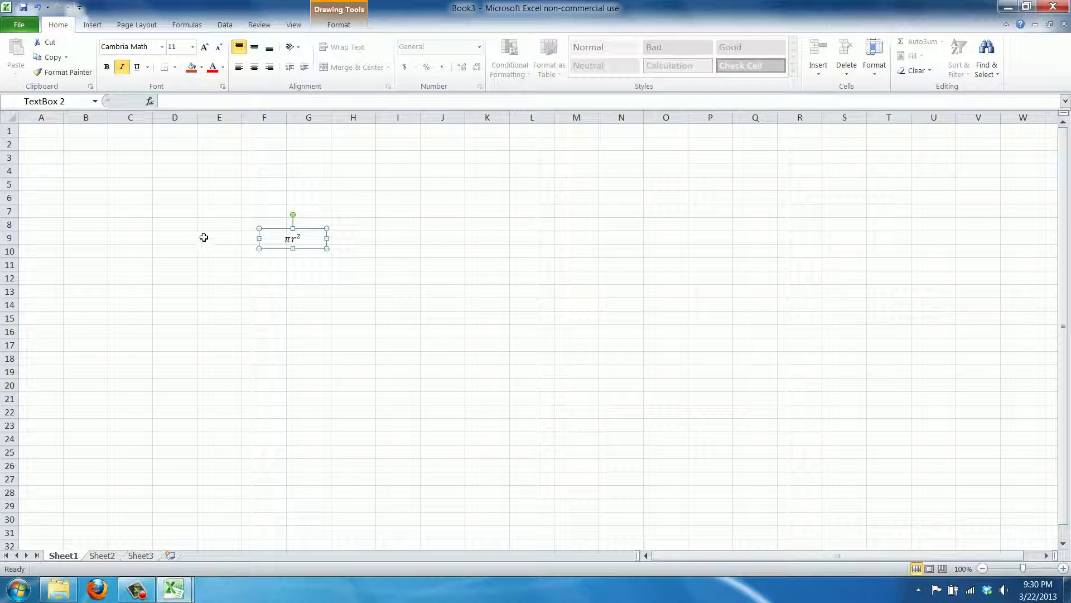
pyautogui.click(184, 242)
pyautogui.press('Left')
pyautogui.press('Left')
pyautogui.press('Up')
# Enter the header 'r' in B8 and radii 2, 3, 4, 5, 6 in B9:B13.
pyautogui.write('r')
pyautogui.press('Return')
pyautogui.press('Up')
pyautogui.press('Down')
pyautogui.write('2')
pyautogui.press('Return')
pyautogui.write('3')
pyautogui.press('Return')
pyautogui.write('4')
pyautogui.press('Return')
pyautogui.write('5')
pyautogui.press('Return')
pyautogui.write('6')
pyautogui.press('Return')
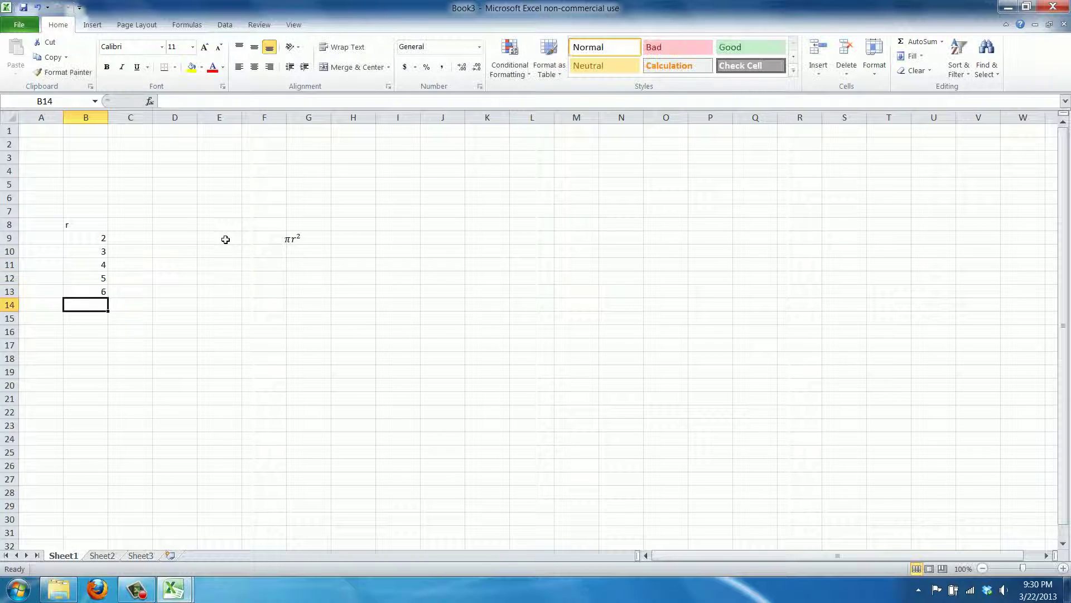
pyautogui.press('Up')
pyautogui.press('Up')
pyautogui.press('Up')
pyautogui.press('Up')
pyautogui.press('Up')
pyautogui.press('Up')
# Add the 'area' header in C8 and the formula =3.14*B9*B9 in C9.
pyautogui.press('Right')
pyautogui.write('area')
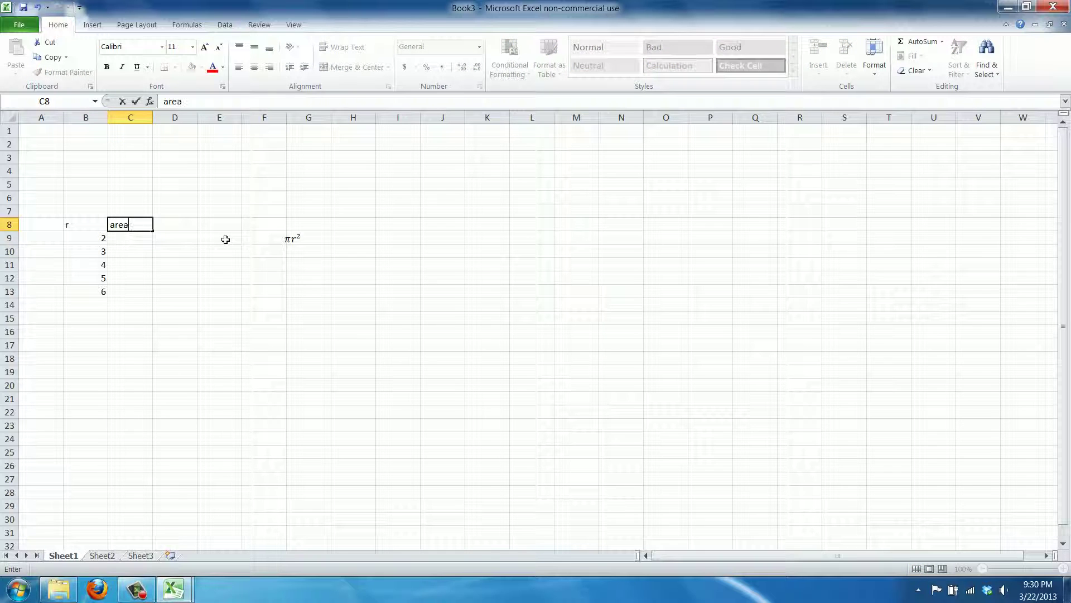
pyautogui.press('Return')
pyautogui.write('=')
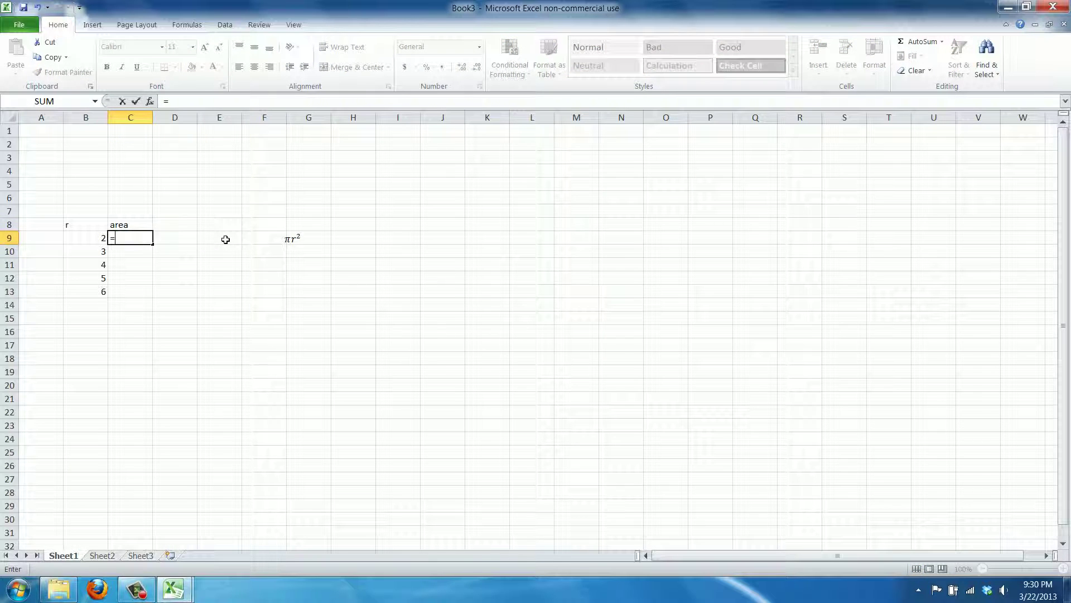
pyautogui.press('Left')
pyautogui.press('Escape')
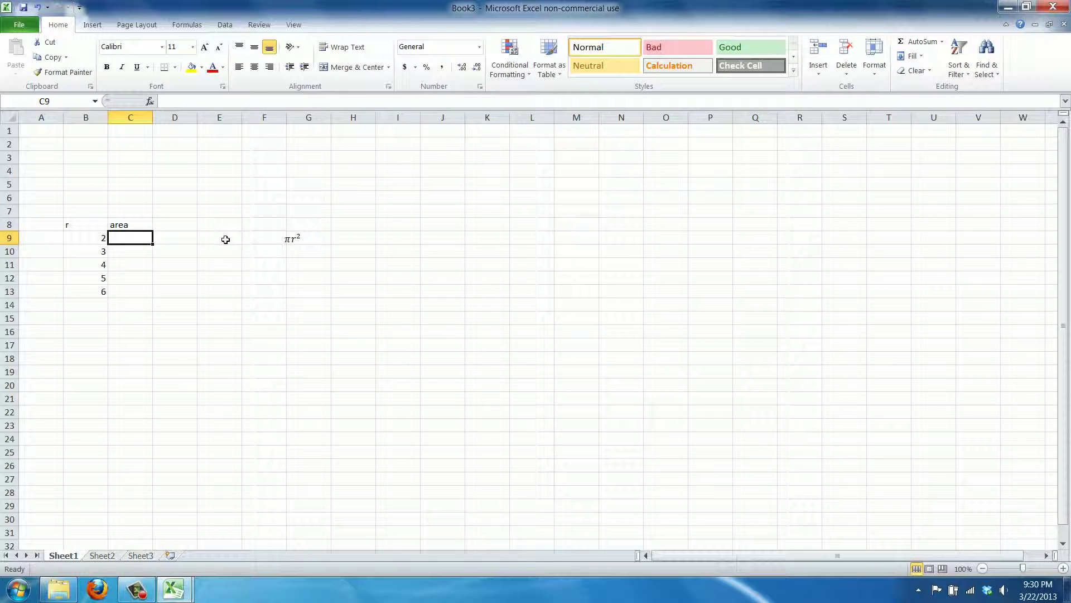
pyautogui.write('=')
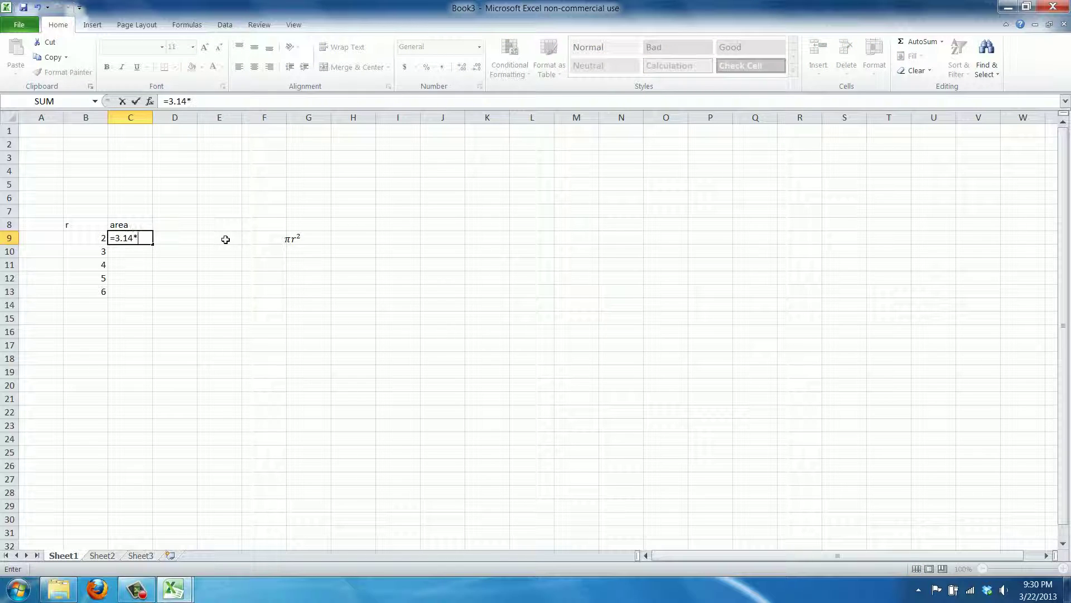
pyautogui.write('3.14*')
pyautogui.press('Left')
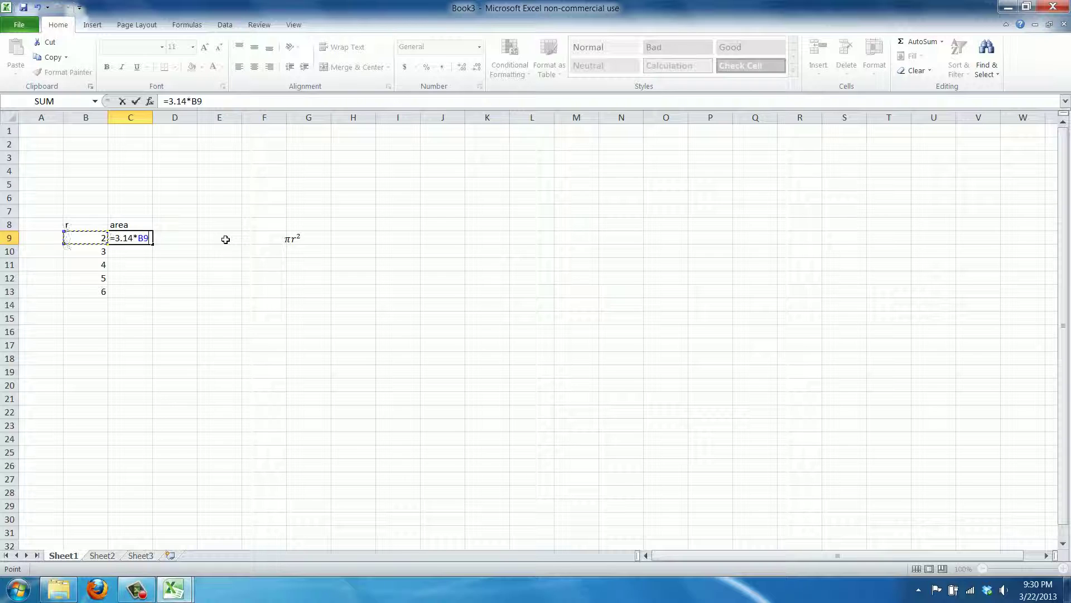
pyautogui.write('*')
pyautogui.press('Left')
pyautogui.press('Return')
# Fill the area formula down C9:C13, giving 12.56 through 113.04.
pyautogui.moveTo(136, 245); pyautogui.dragTo(184, 253)
pyautogui.click(562, 328)
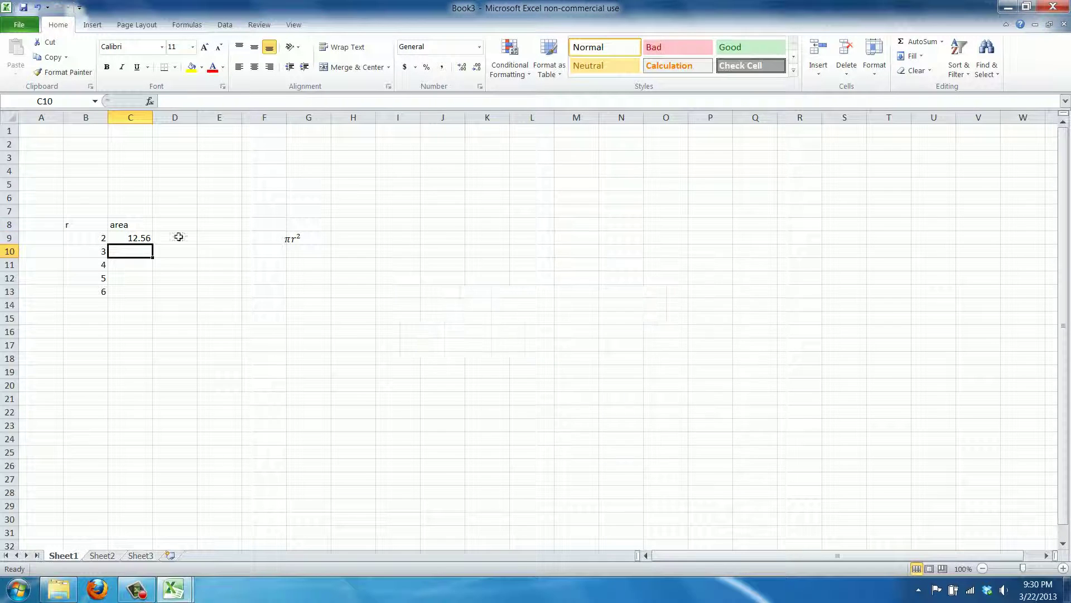
pyautogui.click(135, 238)
pyautogui.moveTo(154, 243); pyautogui.dragTo(143, 296)
pyautogui.click(132, 292)
pyautogui.click(209, 305)
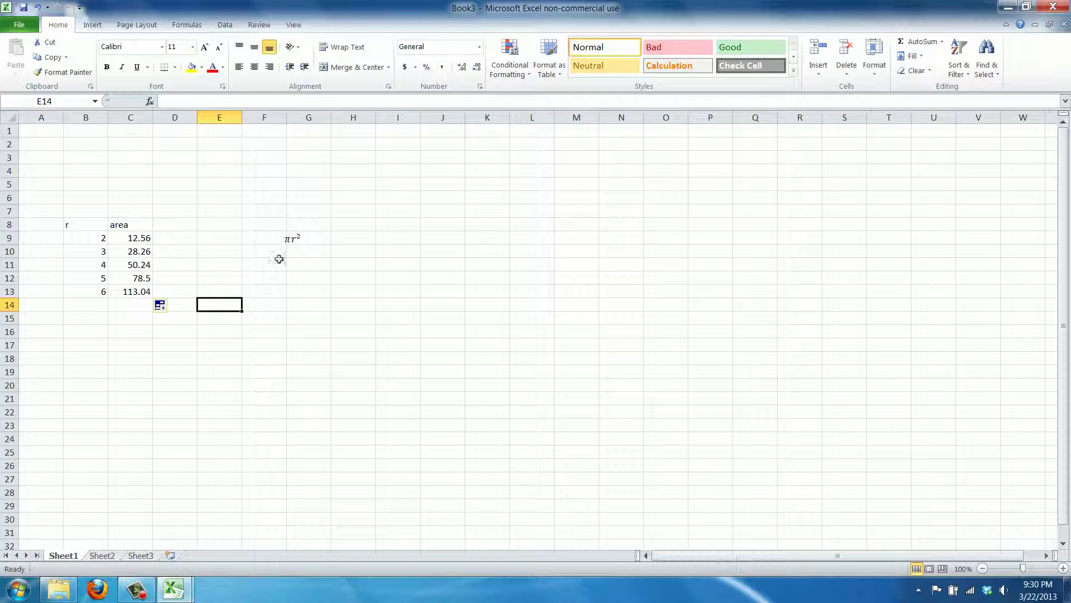
# Drag the πr² equation above the r/area table near row 6, then check C9's formula.
pyautogui.click(304, 246)
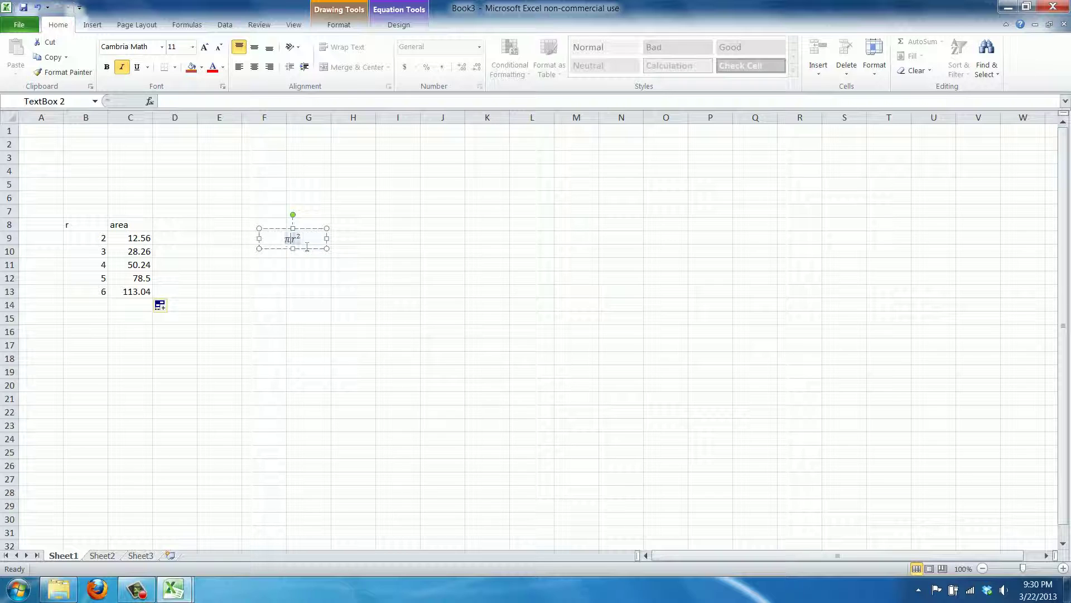
pyautogui.moveTo(307, 247); pyautogui.dragTo(249, 252)
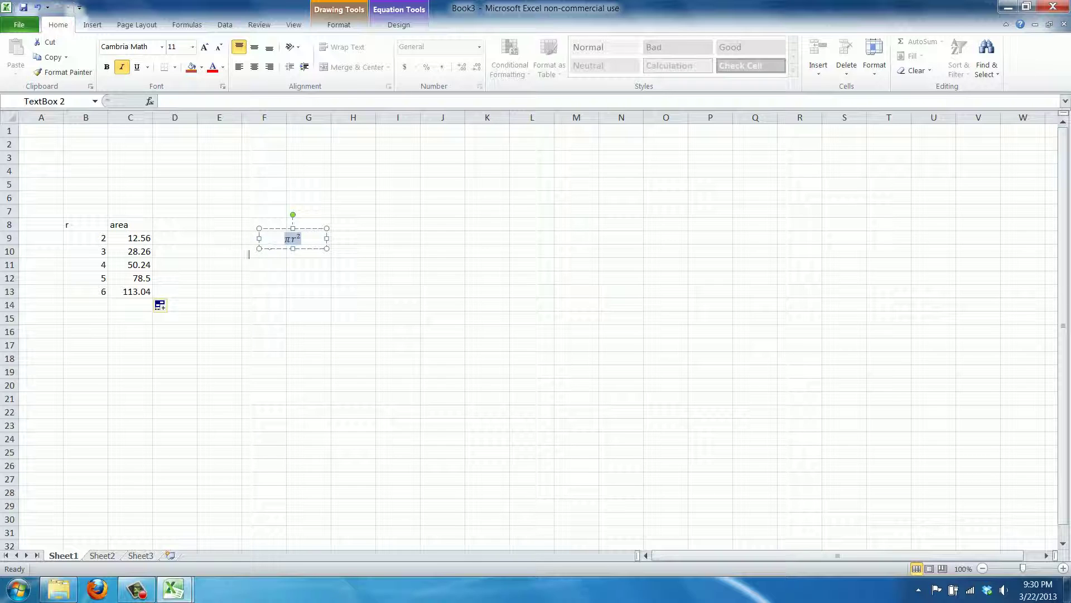
pyautogui.click(306, 246)
pyautogui.moveTo(303, 228); pyautogui.dragTo(120, 194)
pyautogui.click(206, 200)
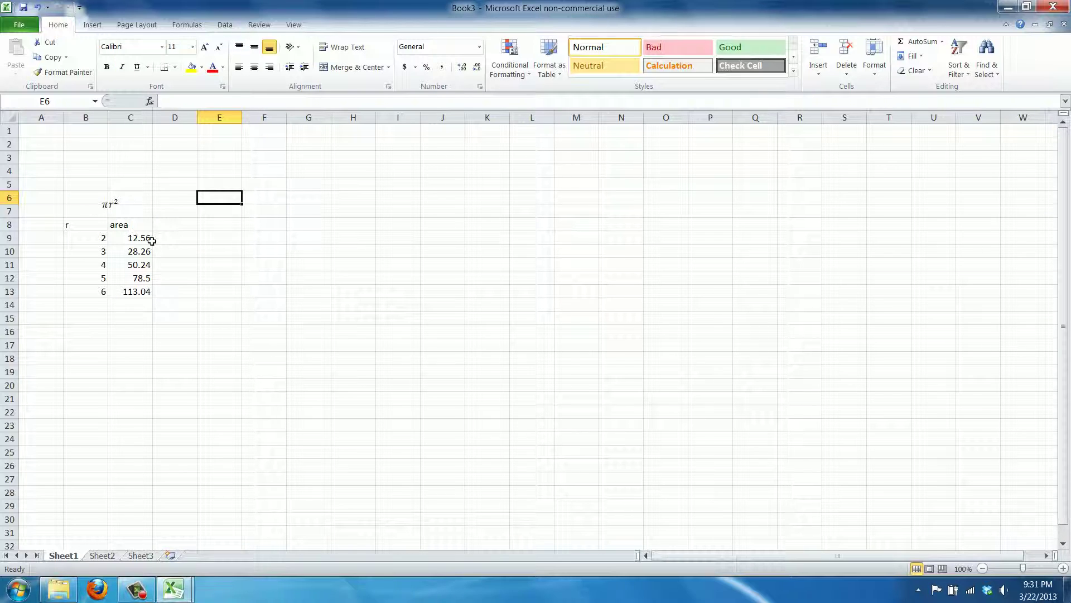
pyautogui.click(134, 235)
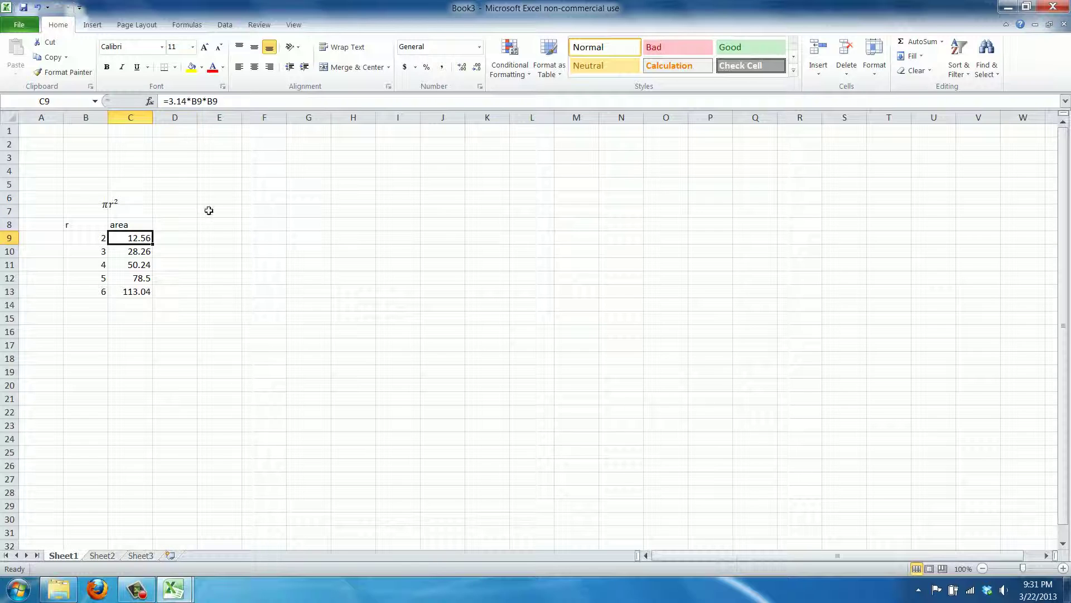